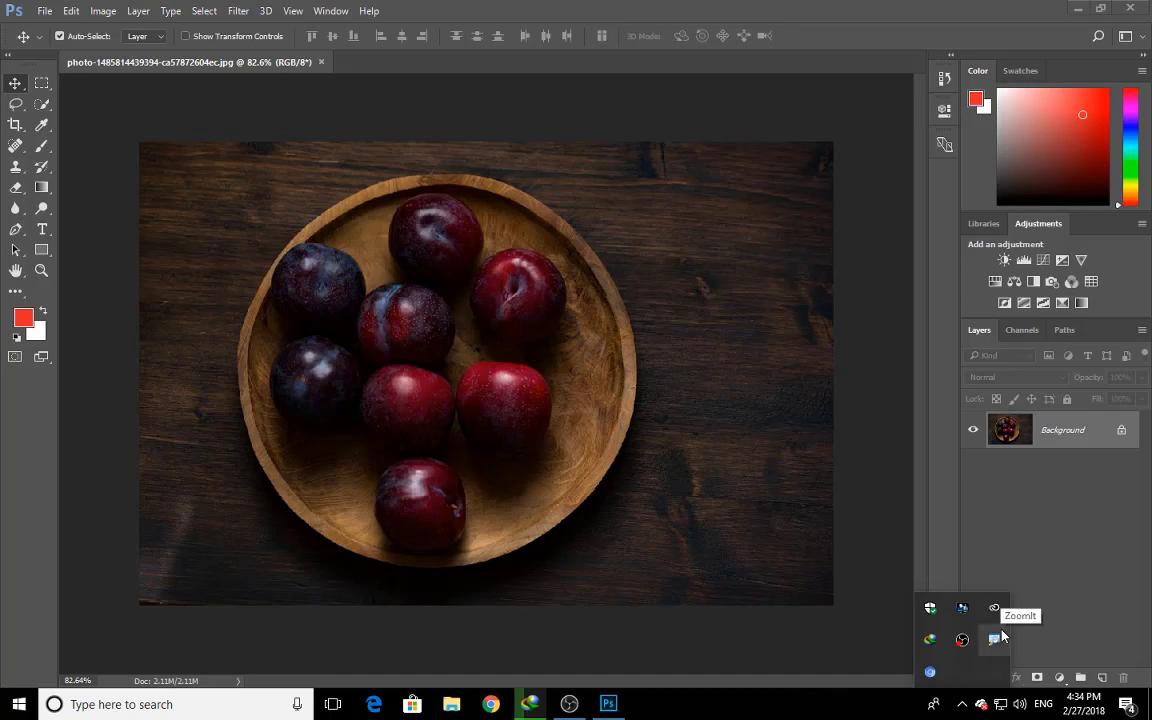
# Step: Unlock the Background layer so it becomes a regular editable layer
pyautogui.click(994, 534)
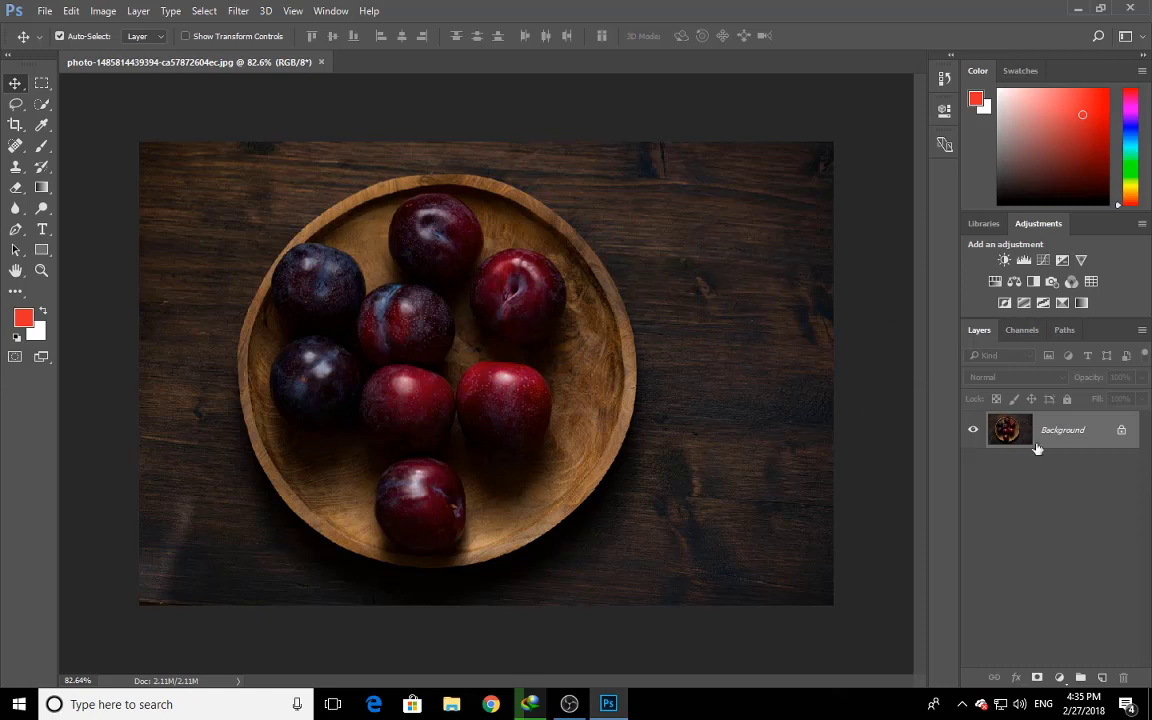
pyautogui.click(1121, 432)
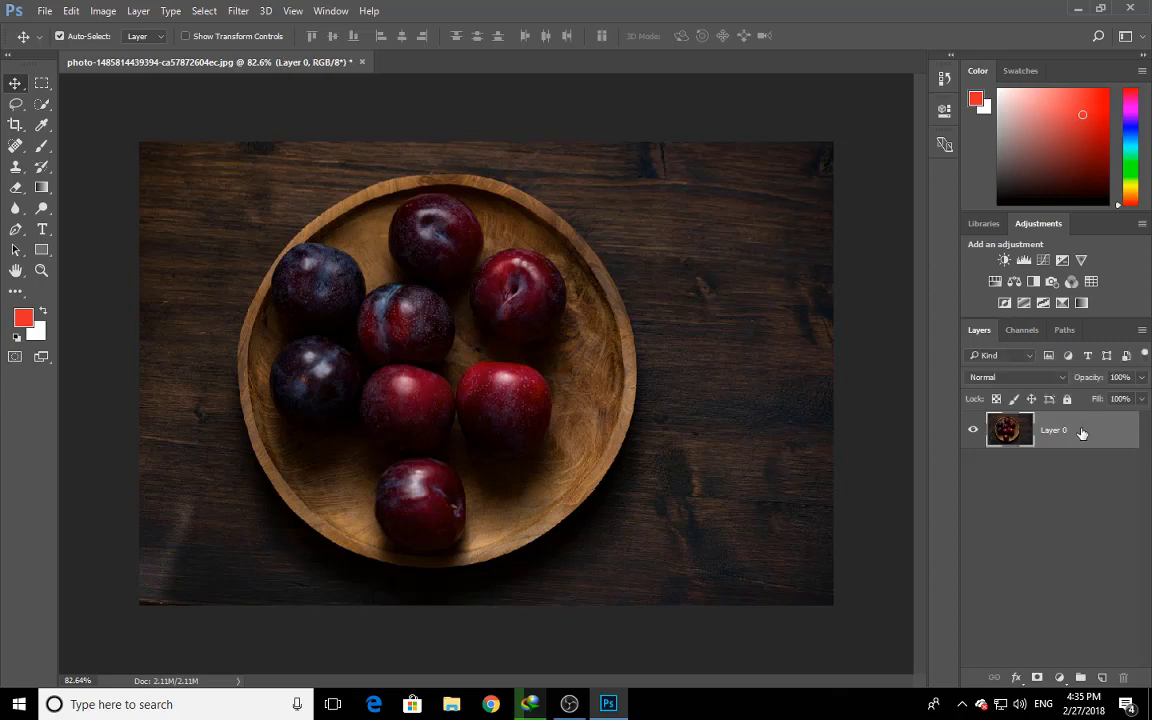
# Step: Set the foreground colour to red, hex e50000
pyautogui.click(28, 318)
pyautogui.write('e50000')
pyautogui.press('Return')
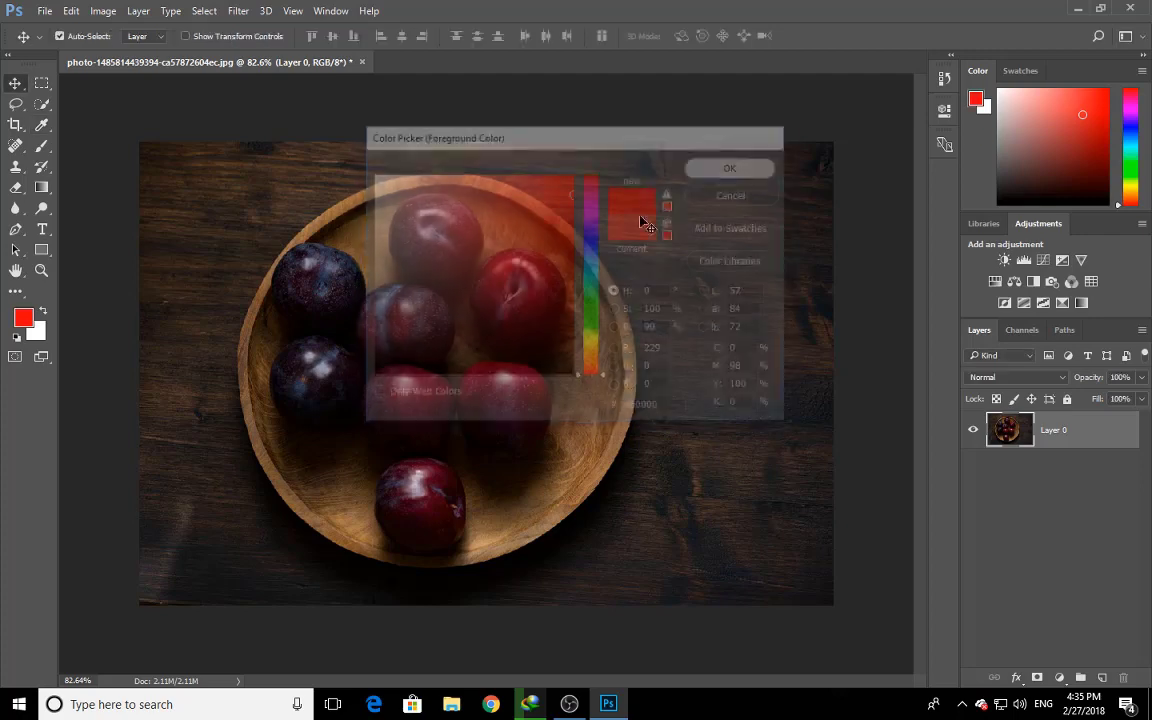
# Step: Set the foreground colour to green, hex 26861c
pyautogui.click(20, 320)
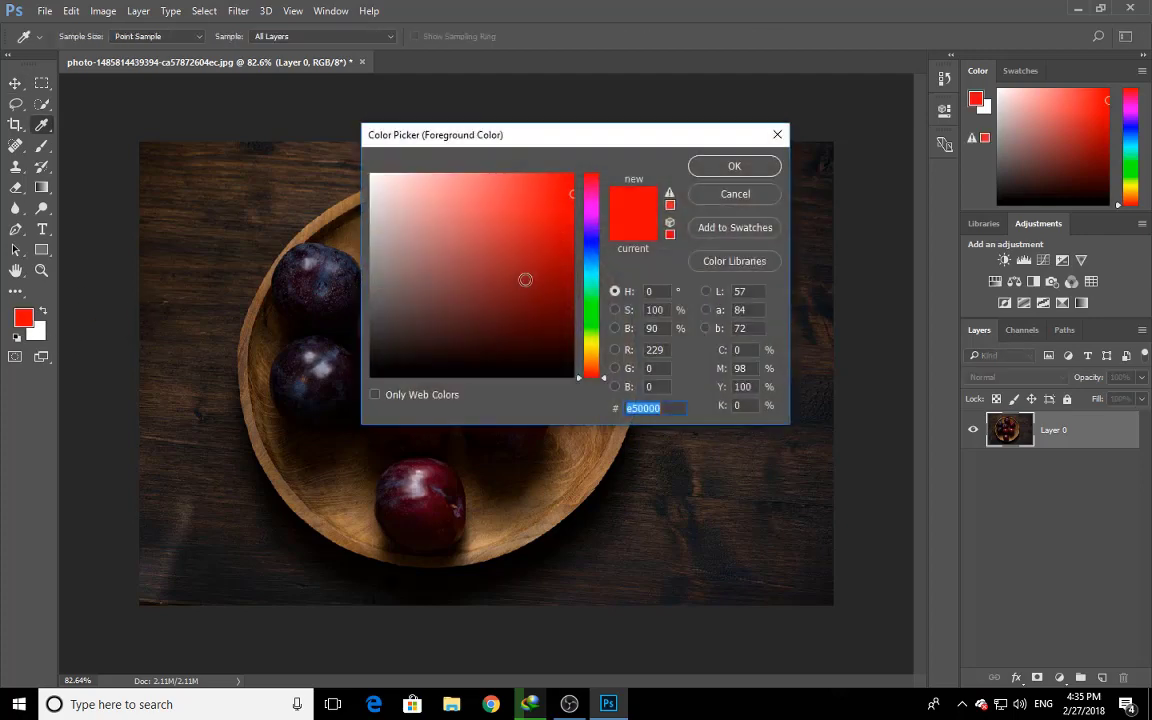
pyautogui.write('26861c')
pyautogui.click(692, 168)
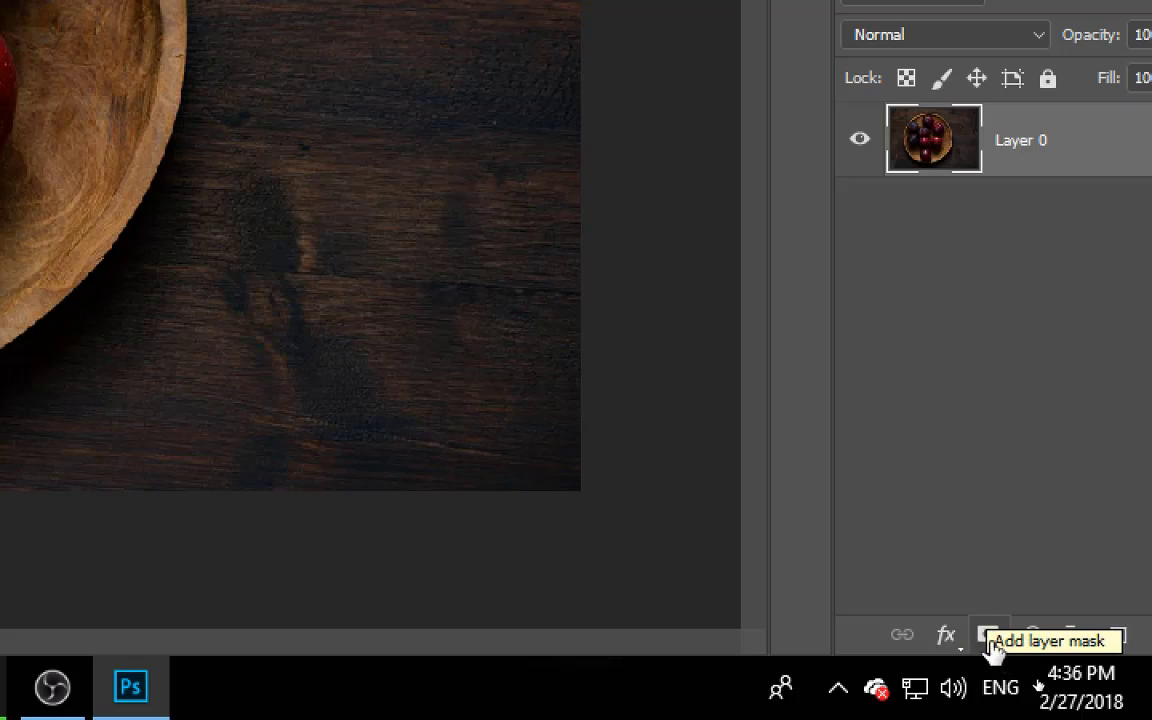
# Step: Add a white layer mask to Layer 0 and swap the colours so that black is the foreground
pyautogui.click(988, 638)
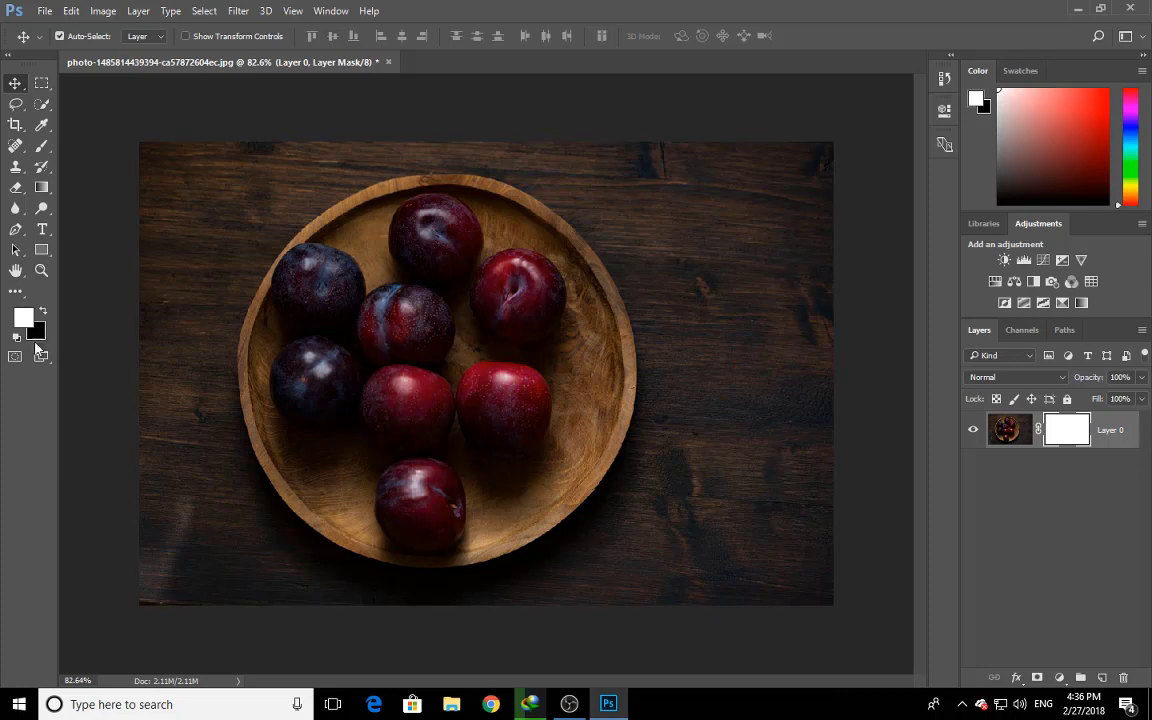
pyautogui.click(43, 311)
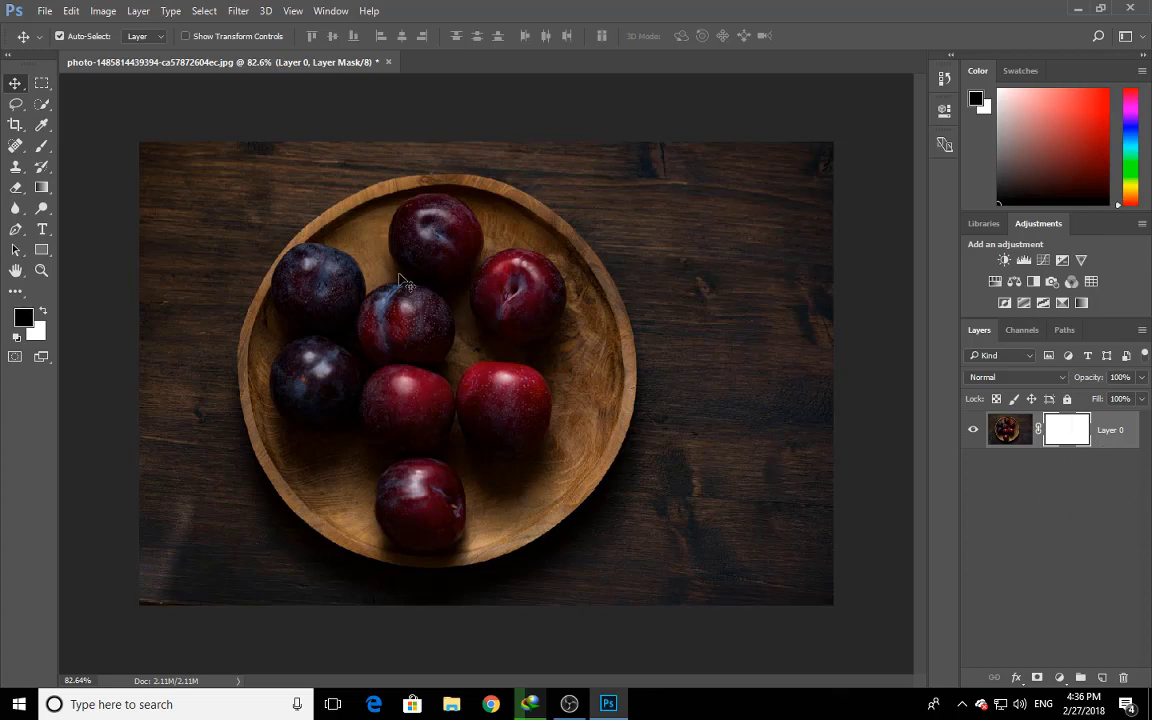
# Step: Paint a roughly vertical black stroke on the mask over the wood beside the plate, using a 70 px soft round brush at 0% hardness
pyautogui.click(41, 146)
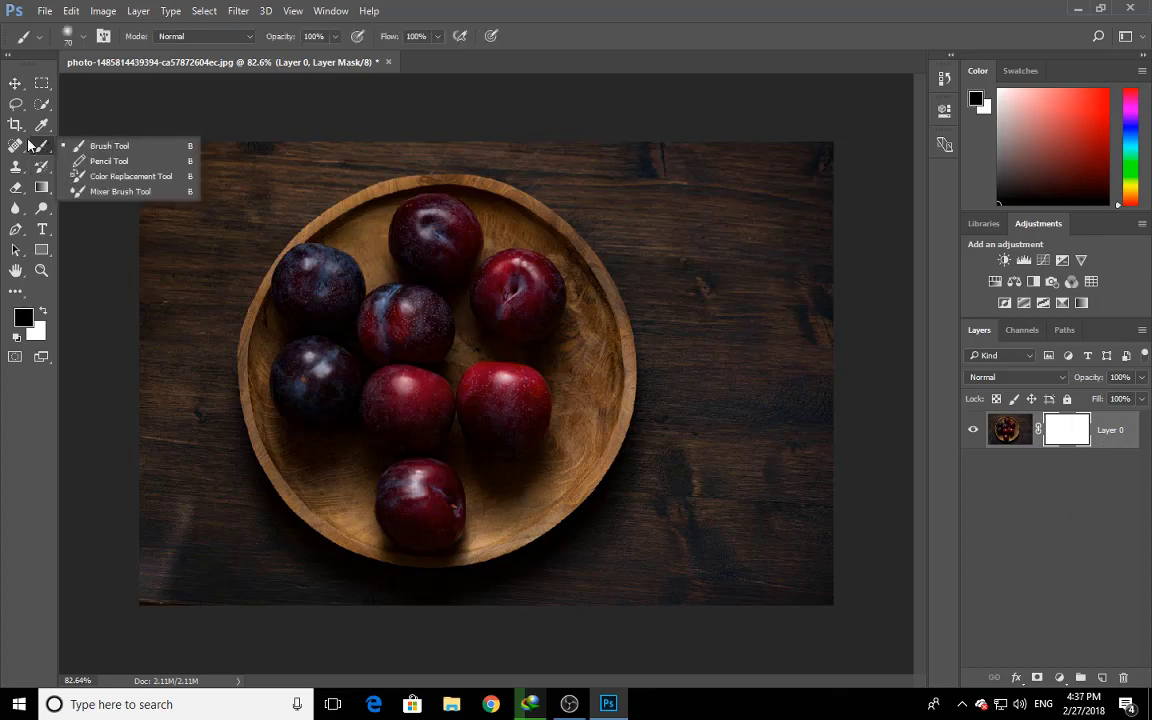
pyautogui.click(96, 147)
pyautogui.click(80, 37)
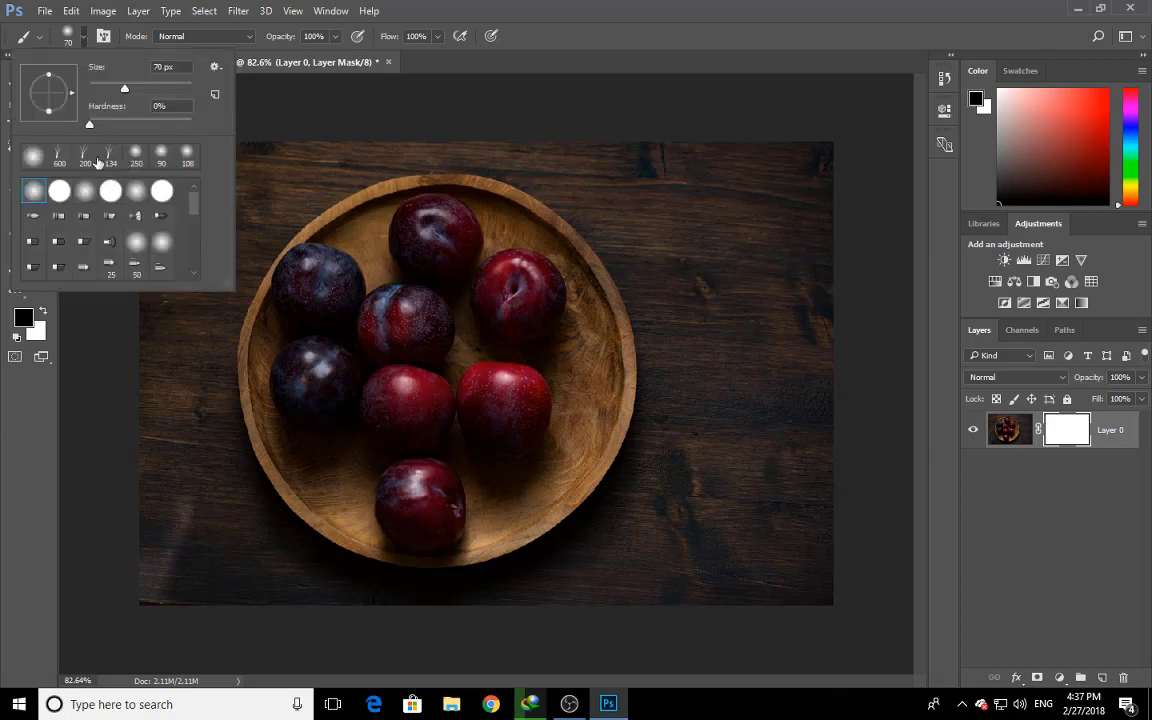
pyautogui.click(30, 196)
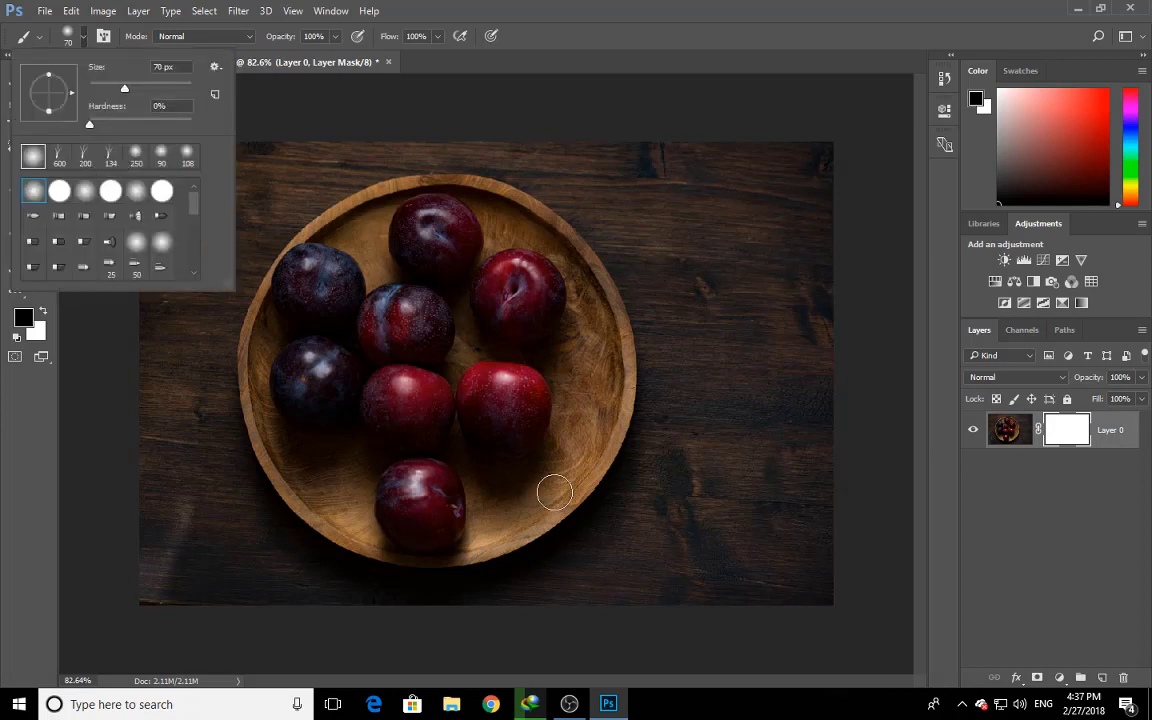
pyautogui.click(742, 291)
pyautogui.moveTo(744, 255); pyautogui.dragTo(718, 462)
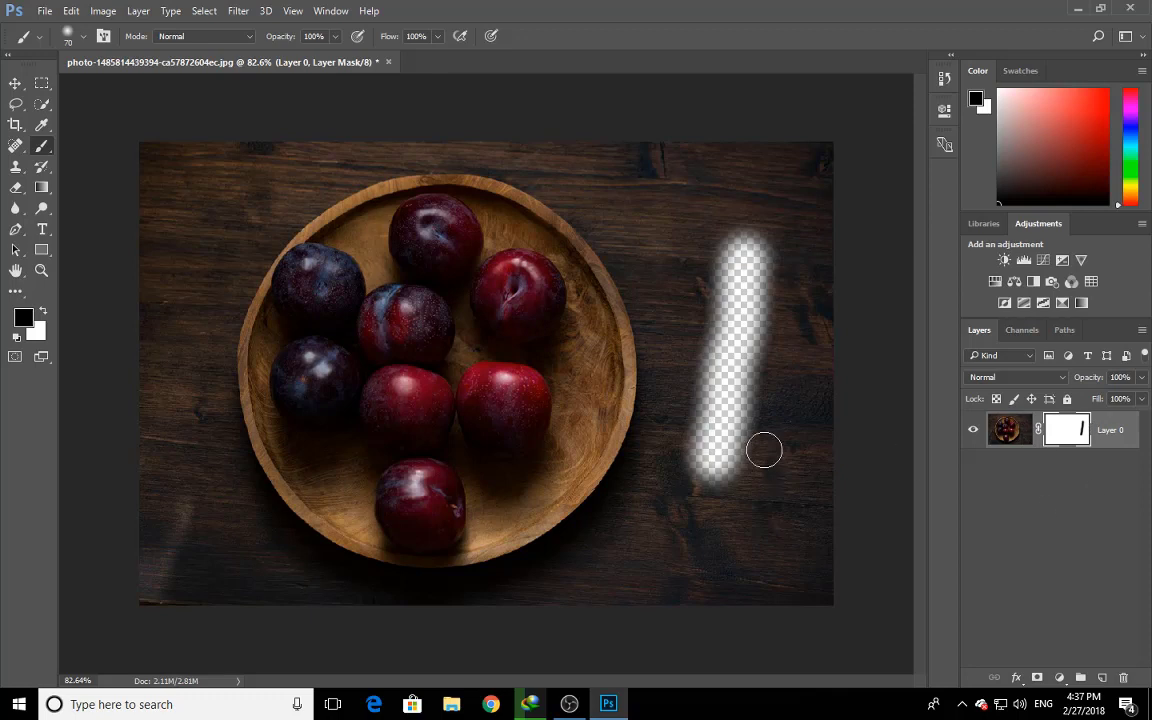
# Step: Enlarge the brush to 175 px and paint black on the mask to hide the wooden background around the plate
pyautogui.press(']')
pyautogui.press(']')
pyautogui.press(']')
pyautogui.press(']')
pyautogui.press(']')
pyautogui.press(']')
pyautogui.moveTo(658, 262)
pyautogui.mouseDown()
pyautogui.moveTo(640, 320)
pyautogui.moveTo(665, 470)
pyautogui.moveTo(522, 645)
pyautogui.moveTo(321, 617)
pyautogui.moveTo(208, 515)
pyautogui.moveTo(185, 408)
pyautogui.moveTo(187, 300)
pyautogui.moveTo(252, 167)
pyautogui.moveTo(378, 114)
pyautogui.moveTo(735, 218)
pyautogui.moveTo(688, 206)
pyautogui.moveTo(527, 108)
pyautogui.moveTo(600, 210)
pyautogui.moveTo(785, 123)
pyautogui.moveTo(733, 699)
pyautogui.moveTo(805, 360)
pyautogui.moveTo(751, 360)
pyautogui.moveTo(638, 260)
pyautogui.moveTo(293, 154)
pyautogui.moveTo(103, 249)
pyautogui.moveTo(152, 393)
pyautogui.moveTo(159, 624)
pyautogui.moveTo(155, 550)
pyautogui.mouseUp()
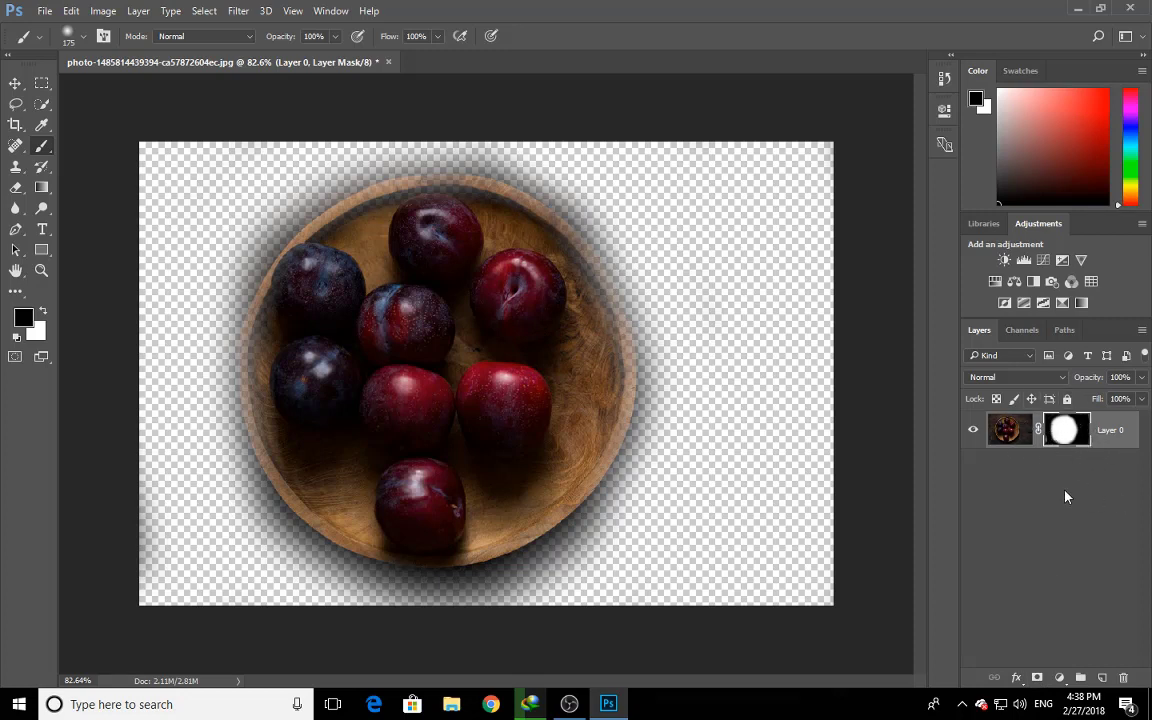
# Step: Alternate the editing target between Layer 0's image and its mask, finishing on the mask
pyautogui.click(1008, 430)
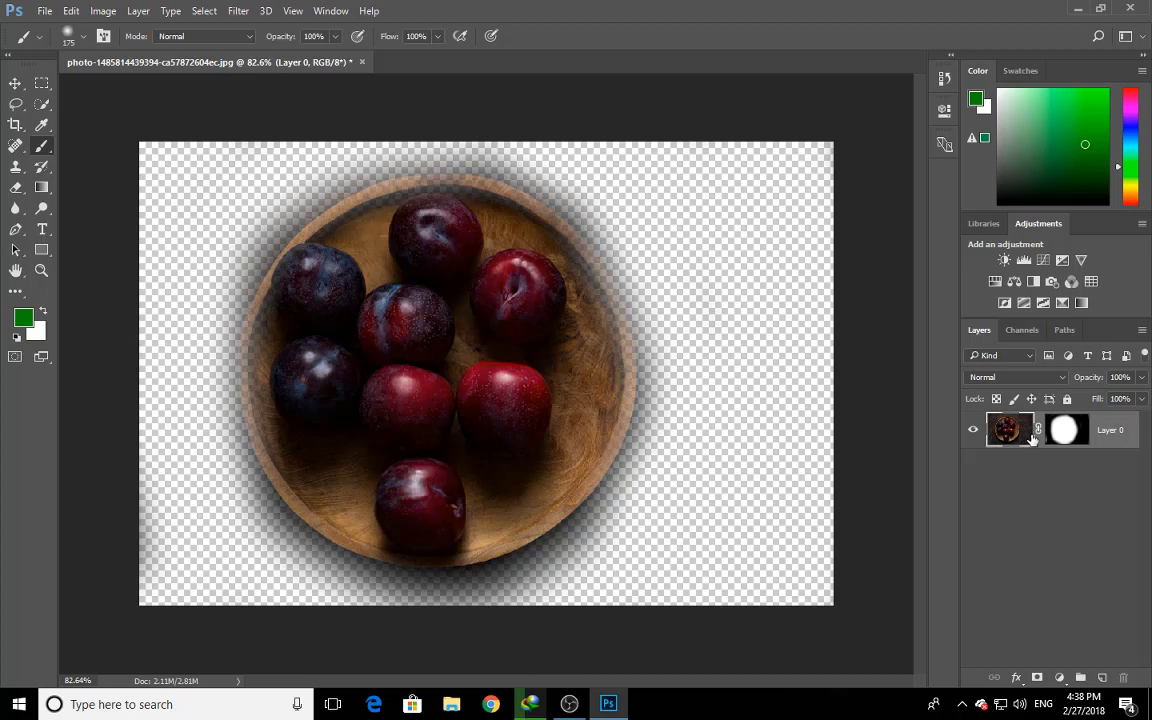
pyautogui.click(1080, 441)
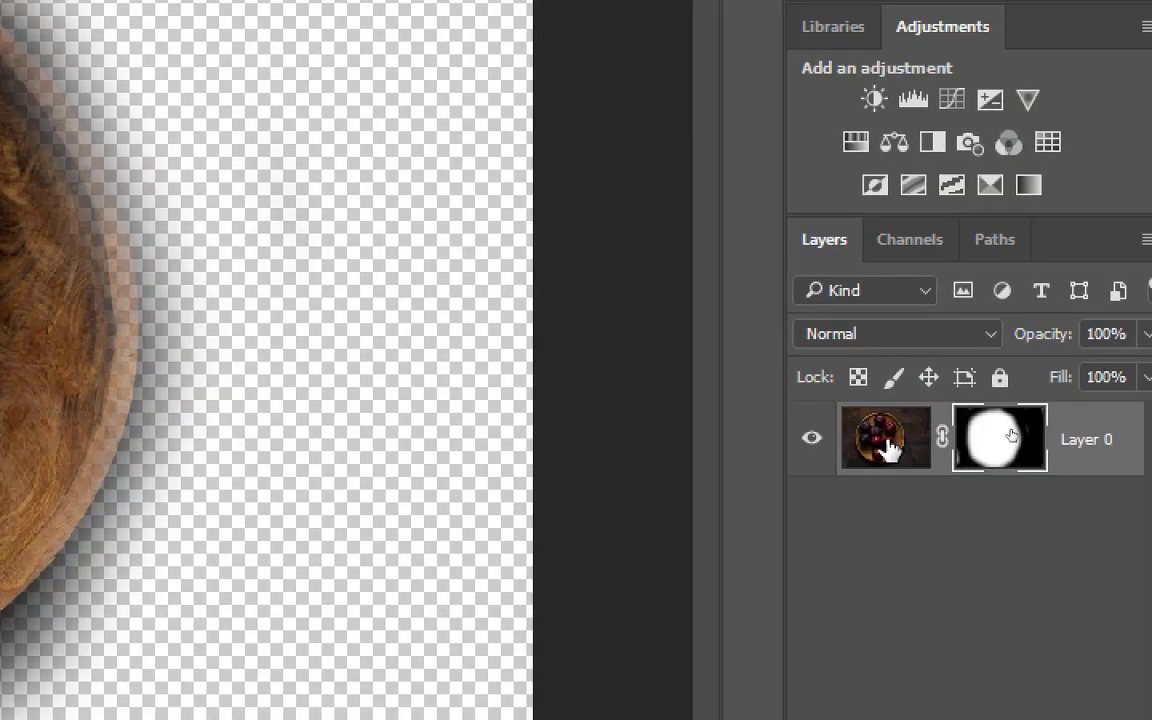
pyautogui.click(1010, 435)
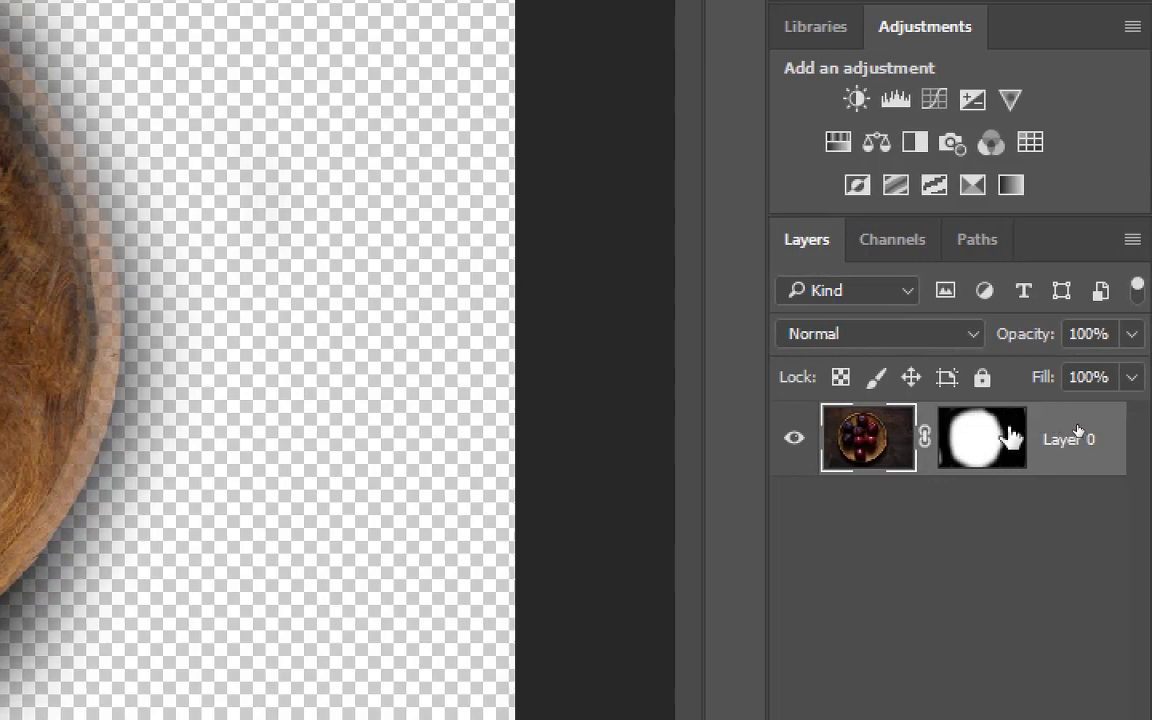
pyautogui.click(1025, 437)
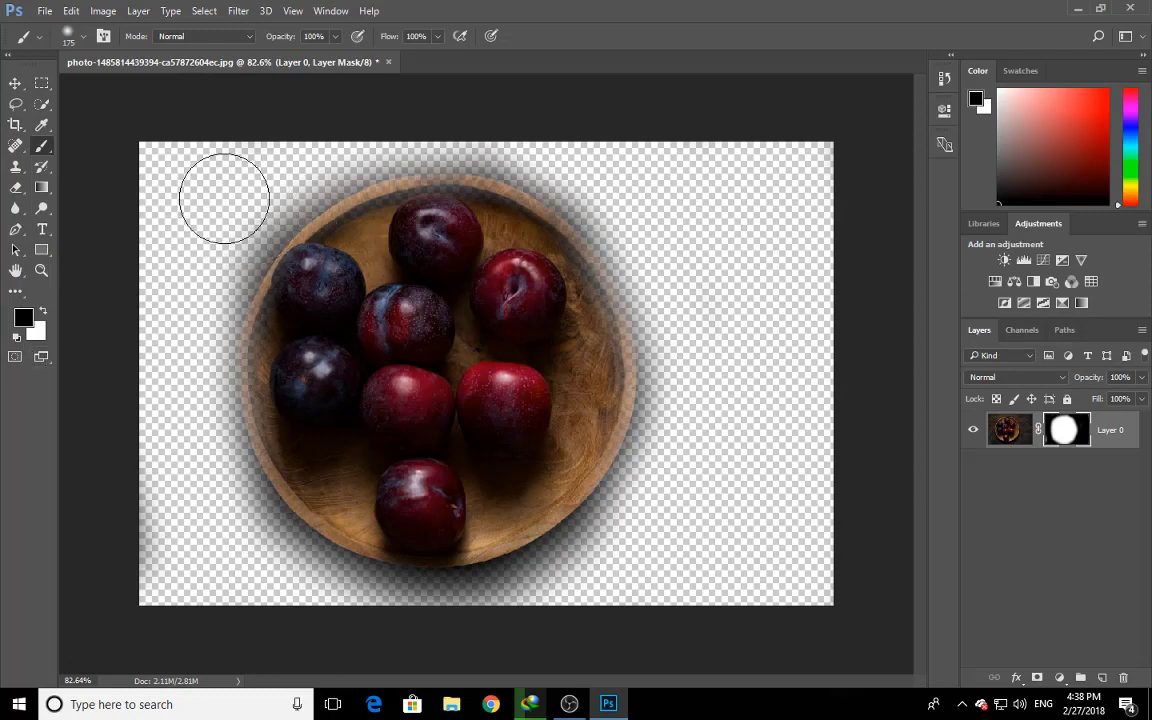
# Step: Paint a black stroke on the mask across the lower part of the plate and undo it
pyautogui.moveTo(195, 368)
pyautogui.mouseDown()
pyautogui.moveTo(492, 558)
pyautogui.moveTo(553, 530)
pyautogui.mouseUp()
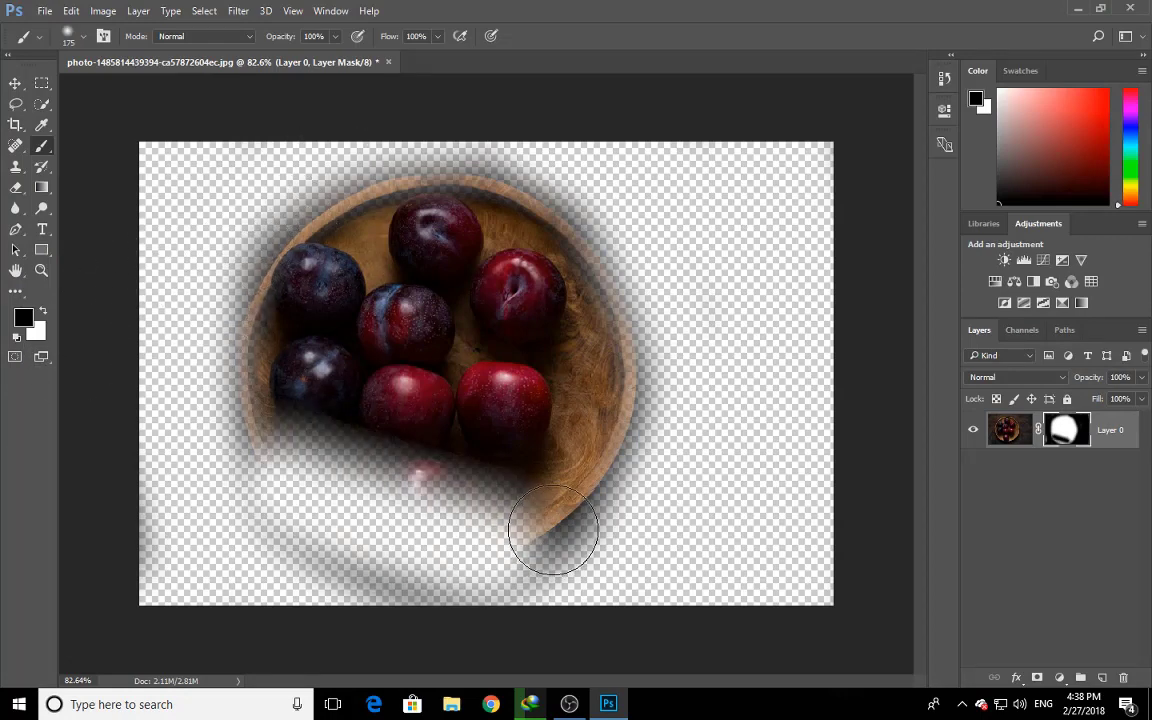
pyautogui.hotkey('ctrl', 'z')
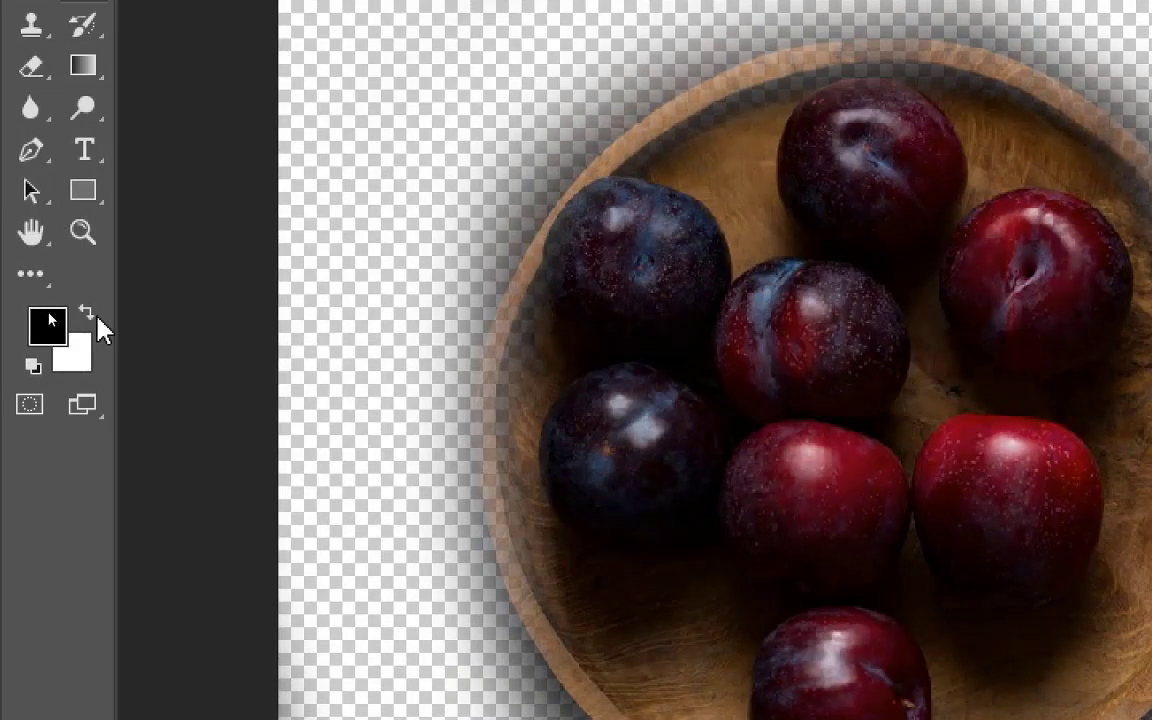
# Step: Make white the foreground colour and paint over the mask's black areas to bring back the whole background
pyautogui.click(86, 314)
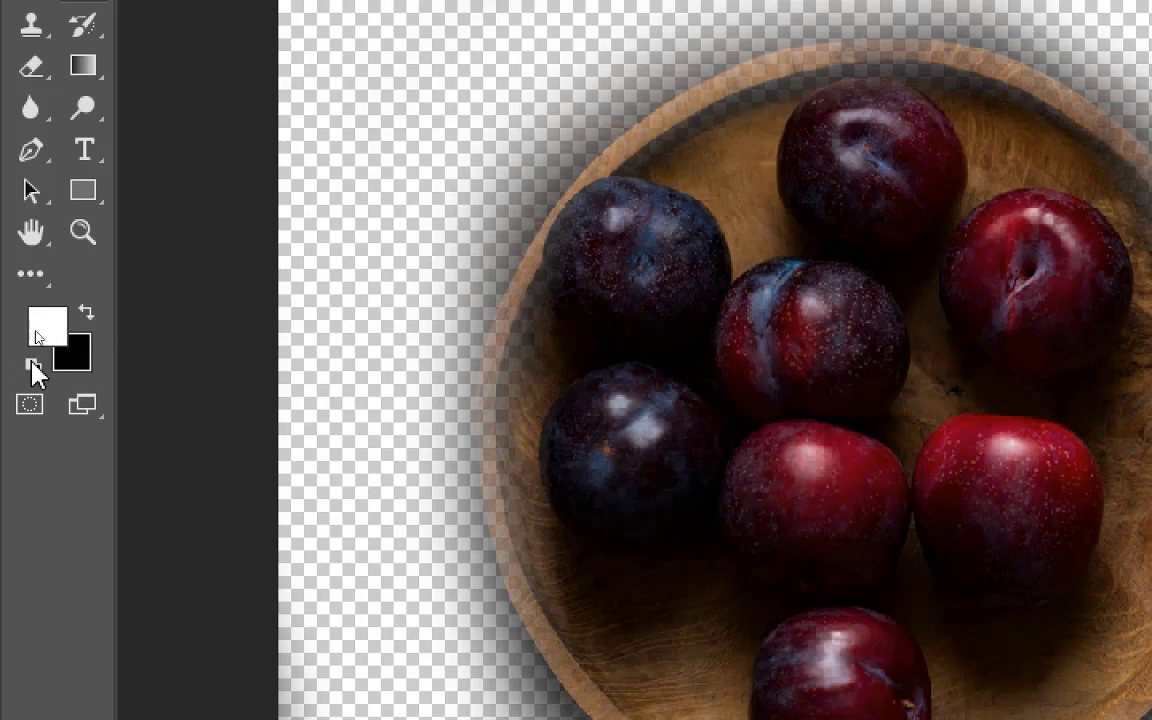
pyautogui.click(85, 311)
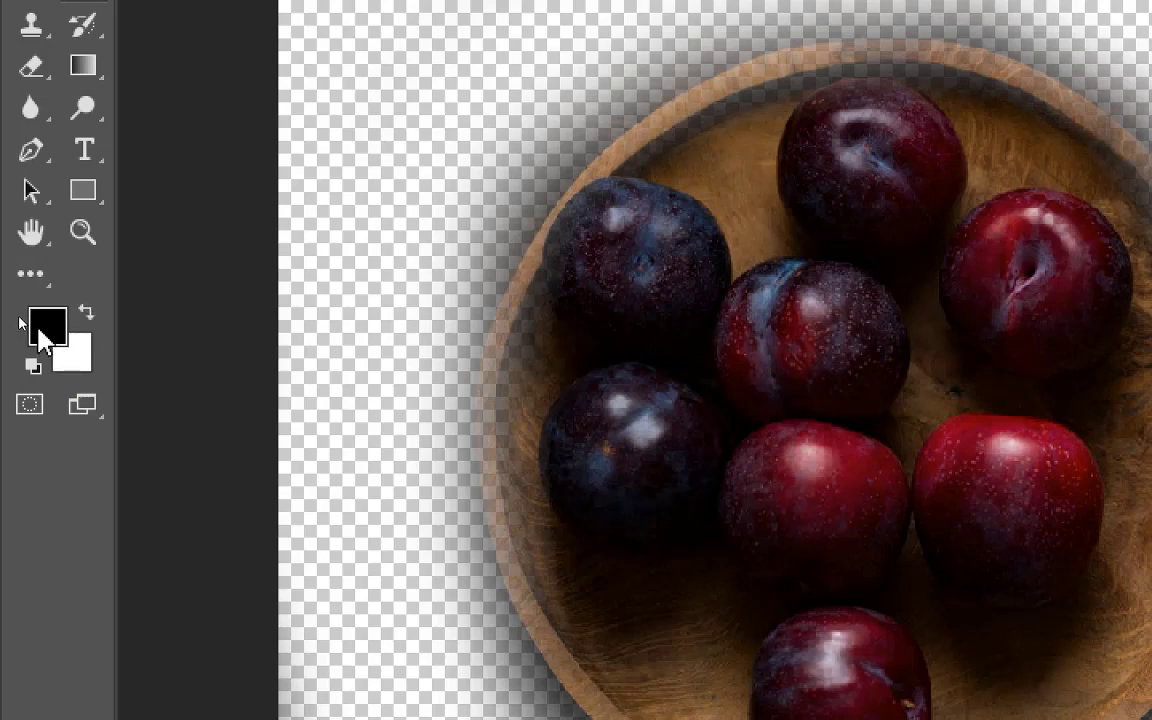
pyautogui.click(85, 311)
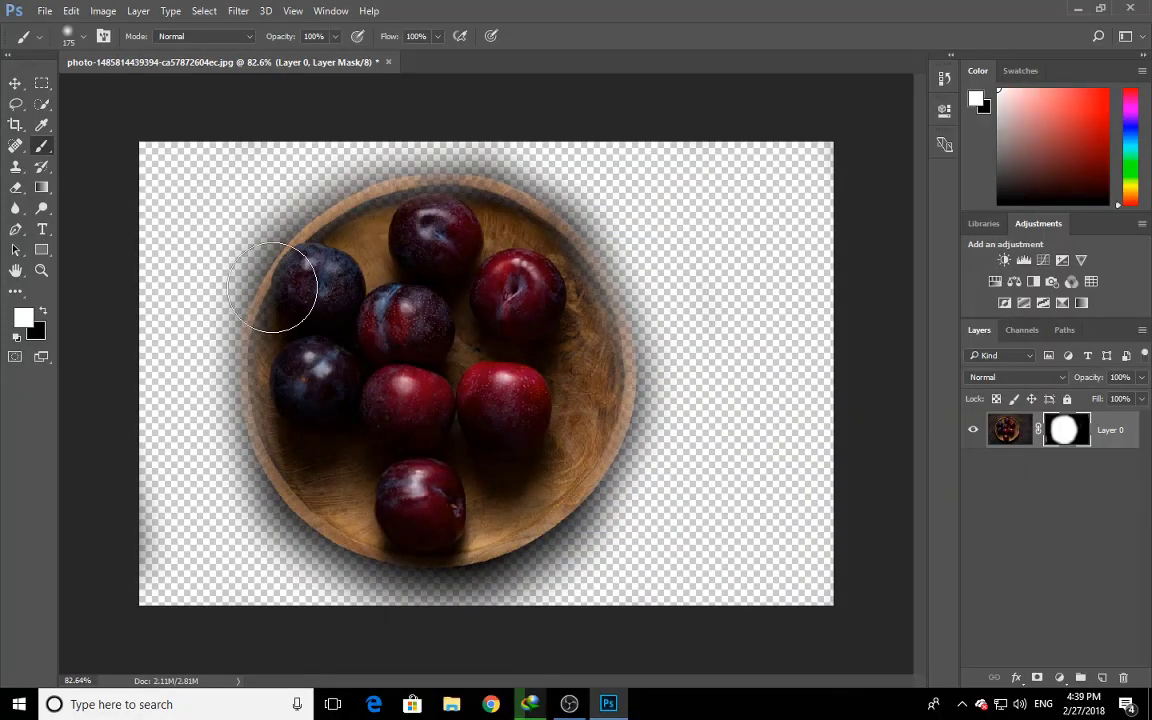
pyautogui.moveTo(272, 287)
pyautogui.mouseDown()
pyautogui.moveTo(278, 236)
pyautogui.moveTo(216, 328)
pyautogui.moveTo(207, 430)
pyautogui.moveTo(238, 478)
pyautogui.moveTo(316, 536)
pyautogui.moveTo(243, 448)
pyautogui.moveTo(244, 332)
pyautogui.moveTo(246, 411)
pyautogui.moveTo(322, 560)
pyautogui.moveTo(467, 596)
pyautogui.moveTo(232, 595)
pyautogui.moveTo(277, 560)
pyautogui.moveTo(289, 605)
pyautogui.moveTo(211, 605)
pyautogui.moveTo(244, 597)
pyautogui.moveTo(114, 631)
pyautogui.moveTo(199, 561)
pyautogui.moveTo(163, 597)
pyautogui.moveTo(82, 458)
pyautogui.moveTo(175, 362)
pyautogui.moveTo(128, 393)
pyautogui.moveTo(141, 399)
pyautogui.moveTo(142, 327)
pyautogui.moveTo(180, 236)
pyautogui.moveTo(266, 194)
pyautogui.moveTo(378, 191)
pyautogui.moveTo(371, 114)
pyautogui.moveTo(318, 154)
pyautogui.moveTo(330, 191)
pyautogui.moveTo(433, 155)
pyautogui.moveTo(435, 120)
pyautogui.moveTo(407, 197)
pyautogui.moveTo(501, 192)
pyautogui.moveTo(525, 233)
pyautogui.moveTo(637, 234)
pyautogui.moveTo(522, 343)
pyautogui.moveTo(578, 395)
pyautogui.moveTo(556, 561)
pyautogui.moveTo(542, 567)
pyautogui.moveTo(755, 466)
pyautogui.moveTo(821, 560)
pyautogui.moveTo(784, 651)
pyautogui.moveTo(872, 621)
pyautogui.moveTo(839, 566)
pyautogui.moveTo(814, 569)
pyautogui.moveTo(874, 497)
pyautogui.moveTo(822, 448)
pyautogui.moveTo(986, 476)
pyautogui.moveTo(765, 394)
pyautogui.moveTo(863, 292)
pyautogui.moveTo(802, 306)
pyautogui.moveTo(890, 314)
pyautogui.moveTo(842, 284)
pyautogui.moveTo(801, 225)
pyautogui.moveTo(740, 210)
pyautogui.moveTo(726, 227)
pyautogui.moveTo(778, 184)
pyautogui.moveTo(715, 146)
pyautogui.moveTo(623, 148)
pyautogui.moveTo(846, 161)
pyautogui.moveTo(717, 206)
pyautogui.moveTo(794, 195)
pyautogui.mouseUp()
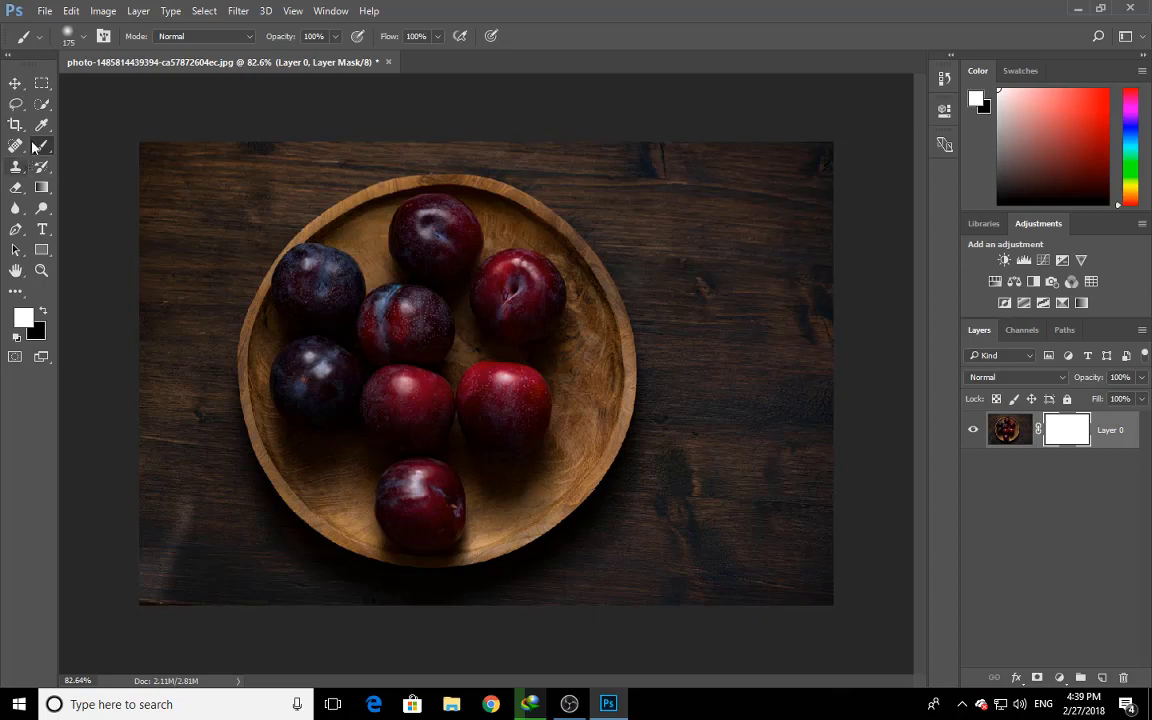
# Step: Try the Quick Selection tool on the background wood, deselect it, and select the whole plate with the plums
pyautogui.moveTo(42, 104); pyautogui.dragTo(91, 110)
pyautogui.click(91, 109)
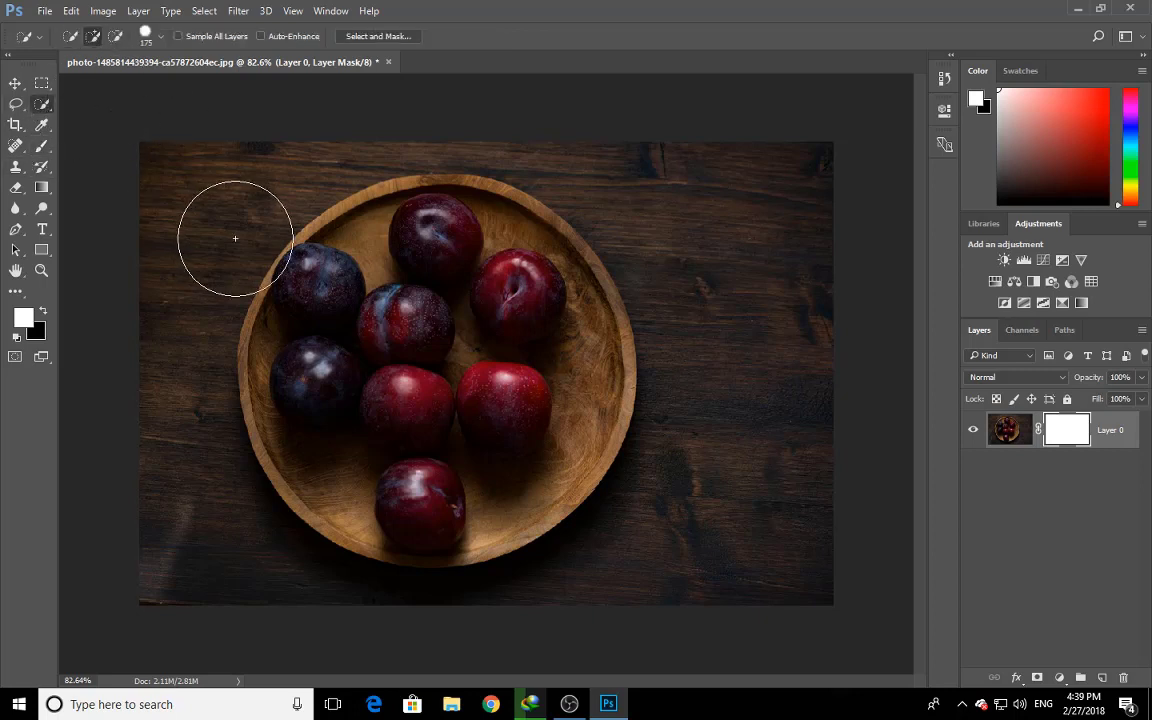
pyautogui.click(197, 207)
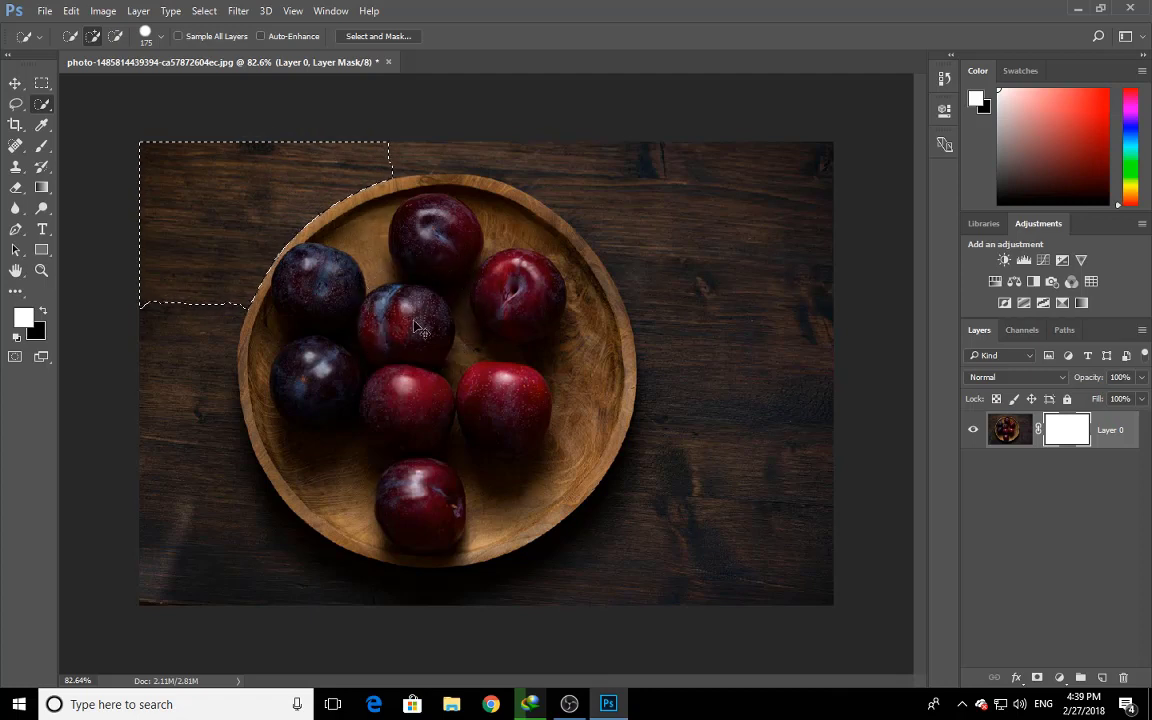
pyautogui.hotkey('ctrl', 'd')
pyautogui.moveTo(432, 350)
pyautogui.mouseDown()
pyautogui.moveTo(480, 359)
pyautogui.moveTo(426, 358)
pyautogui.moveTo(410, 370)
pyautogui.moveTo(375, 338)
pyautogui.moveTo(313, 367)
pyautogui.mouseUp()
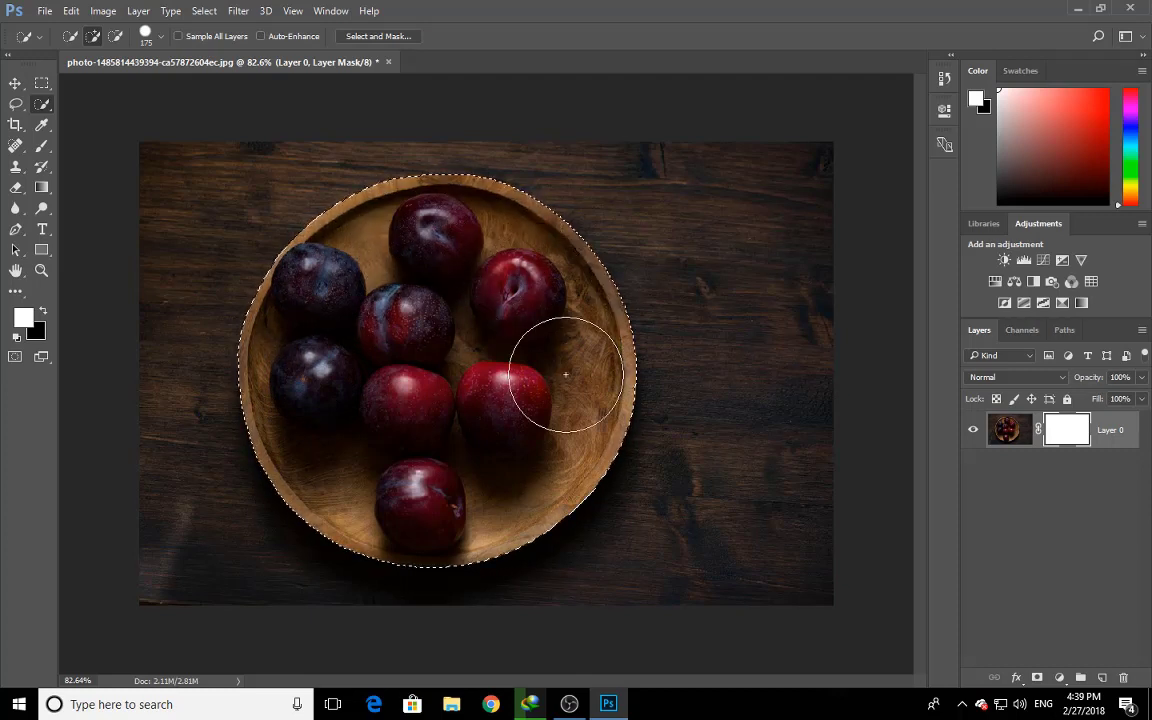
# Step: Delete Layer 0's existing mask and add a layer mask from the plate selection plus a vector mask
pyautogui.rightClick(1062, 430)
pyautogui.click(1060, 479)
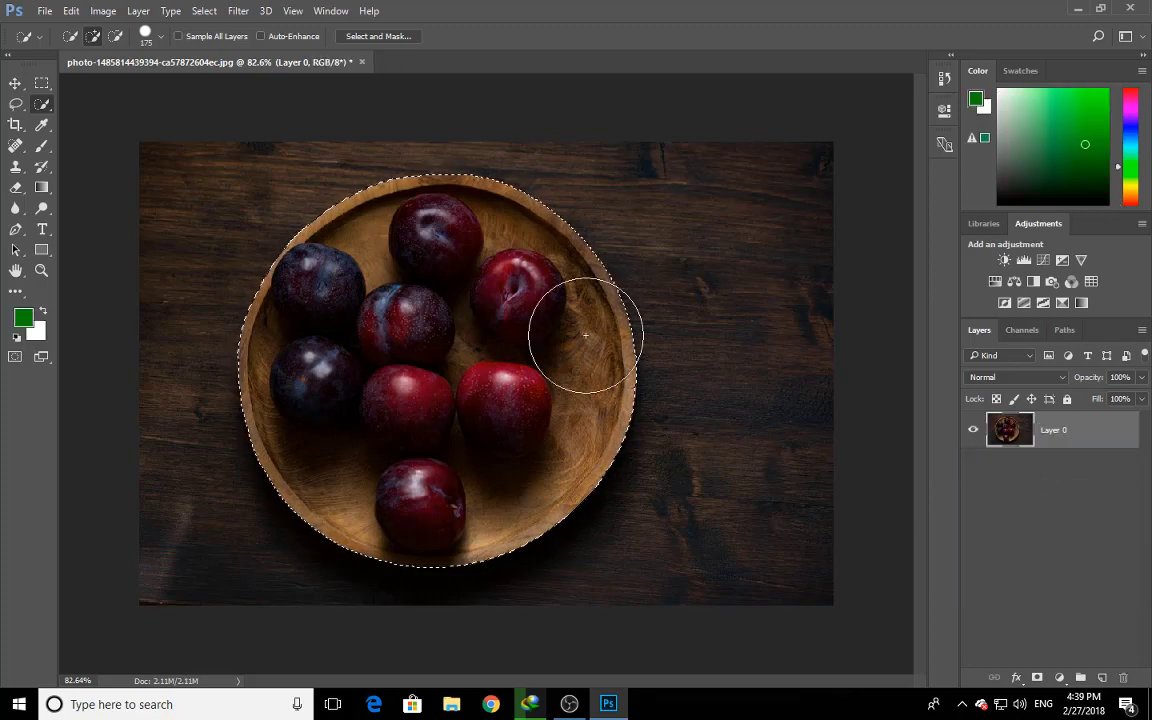
pyautogui.click(1036, 678)
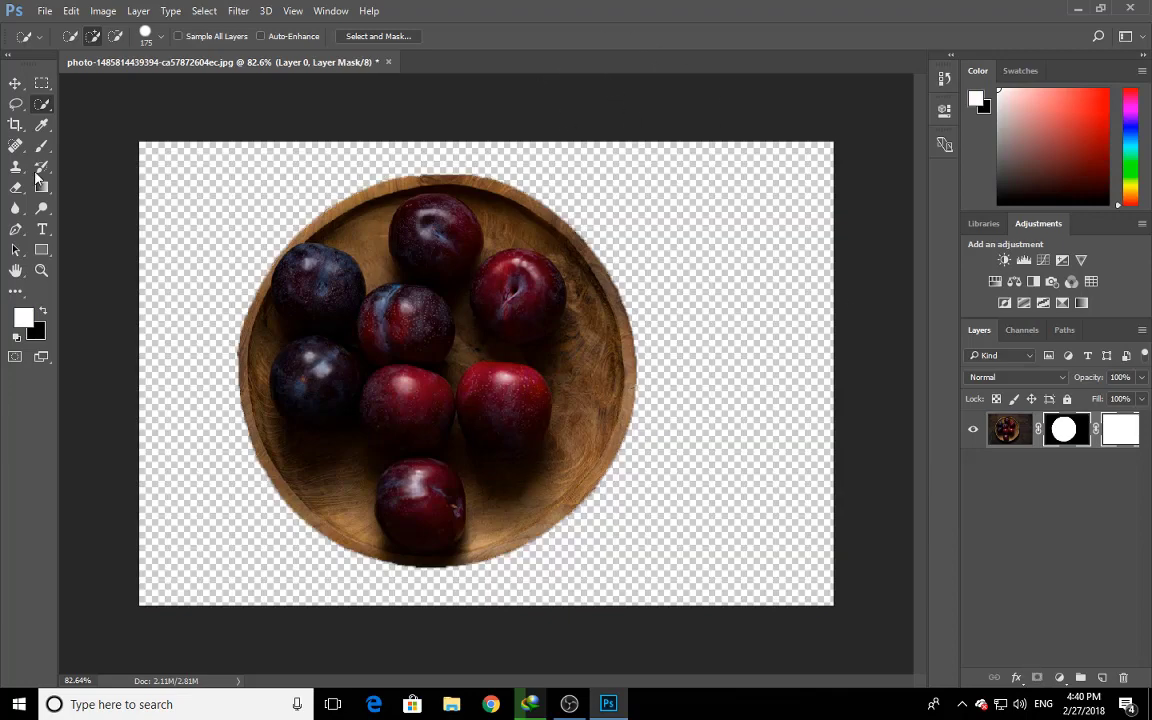
# Step: Move the masked plate a short distance to the right and undo the move
pyautogui.click(15, 83)
pyautogui.moveTo(444, 418); pyautogui.dragTo(493, 424)
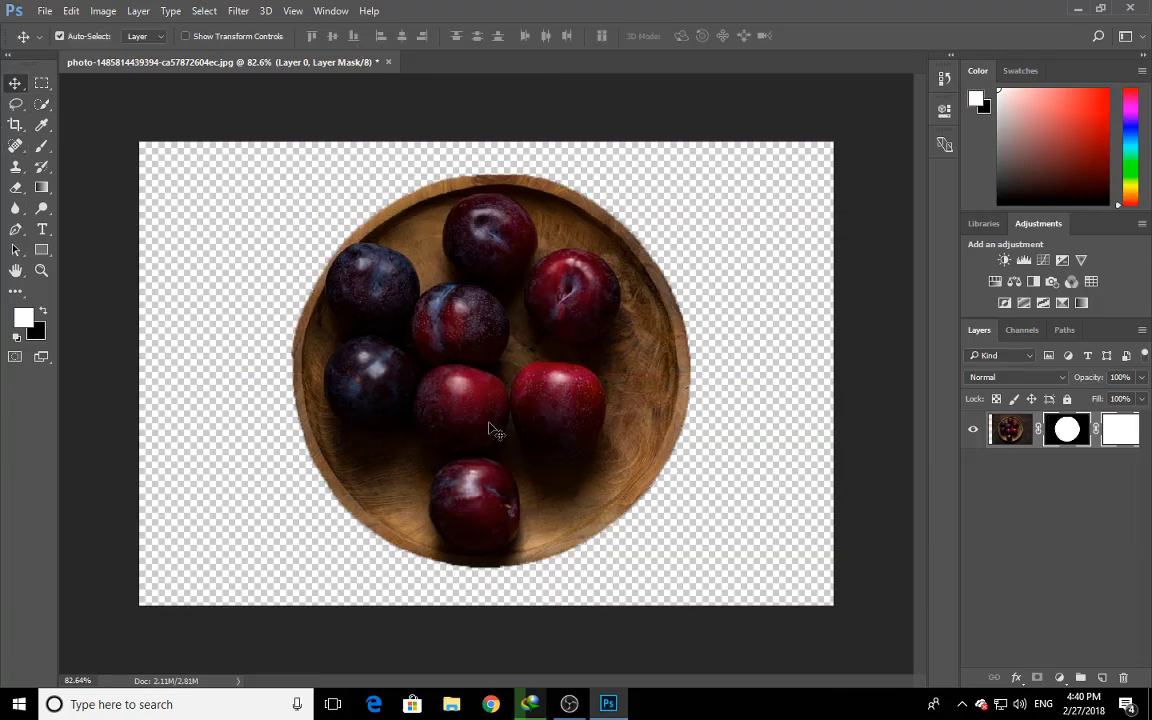
pyautogui.hotkey('ctrl', 'z')
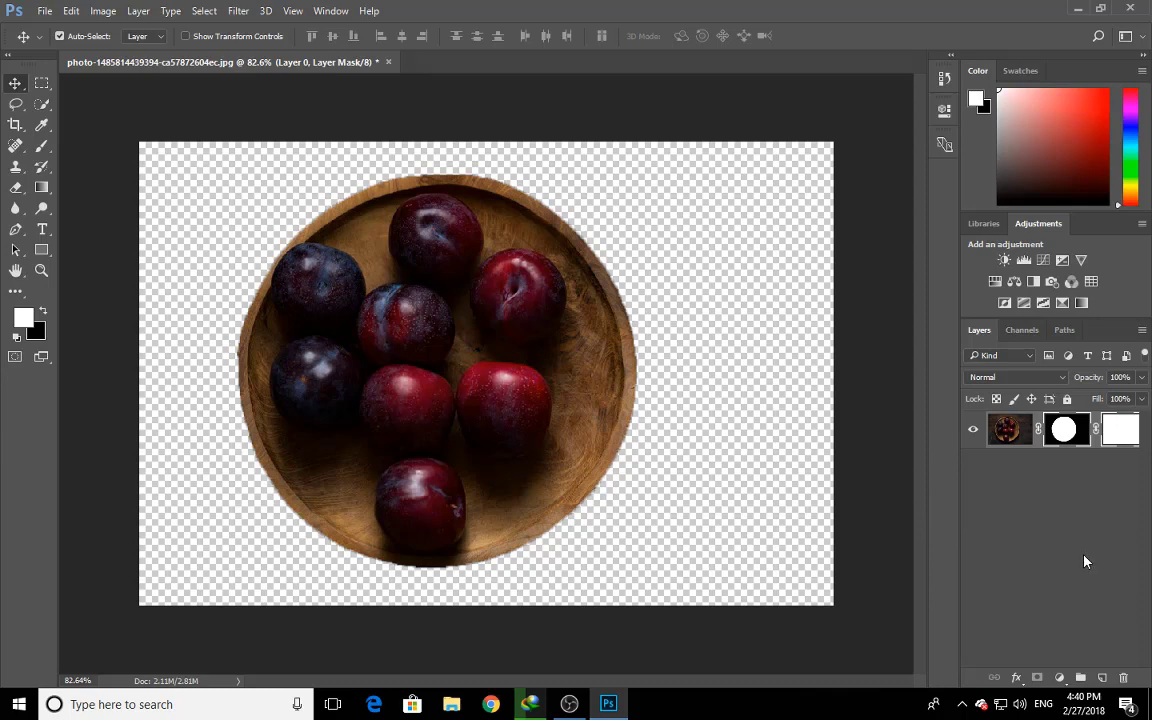
pyautogui.click(530, 705)
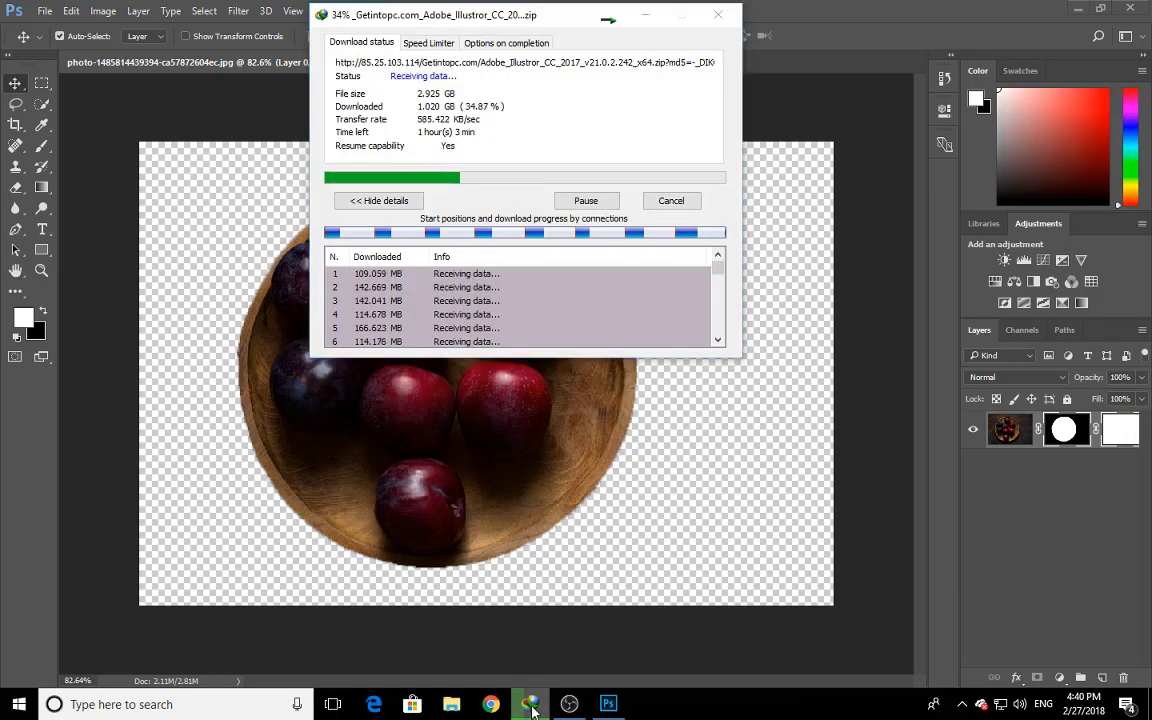
pyautogui.click(530, 705)
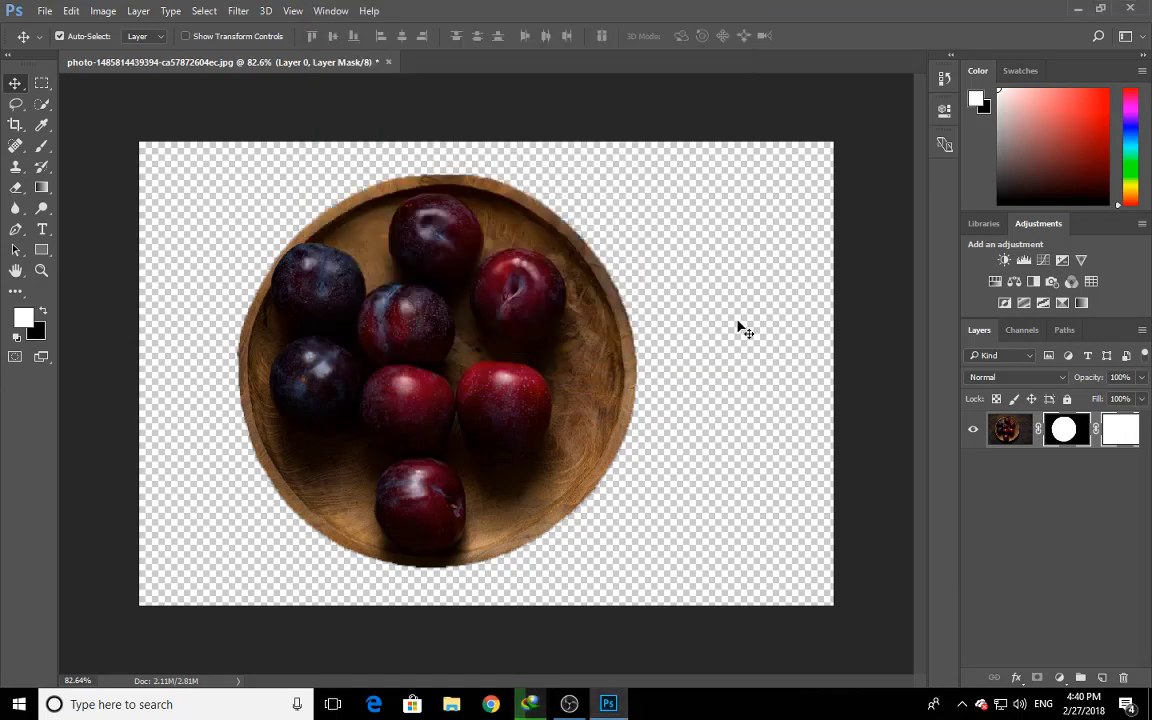